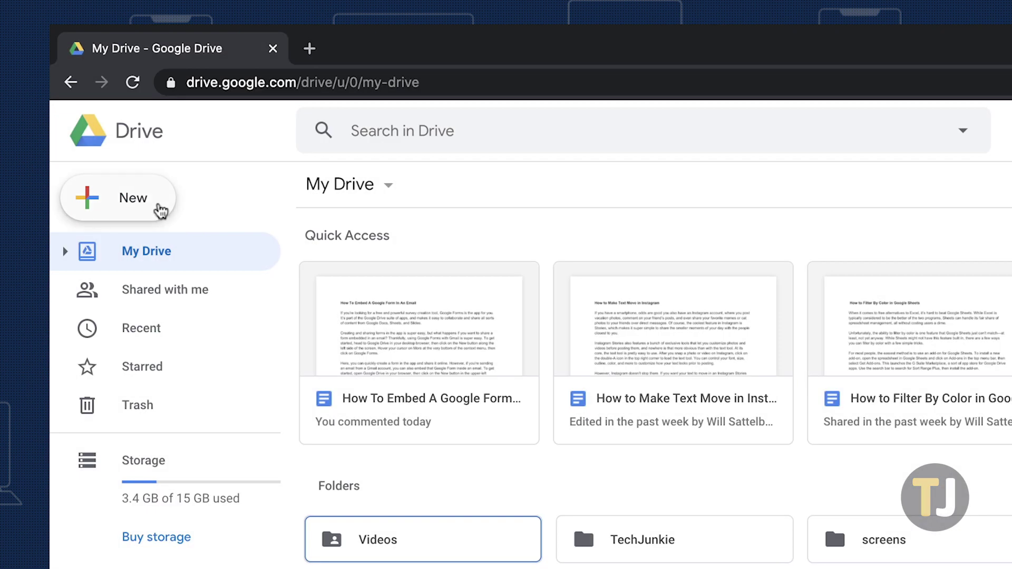
- Create a new blank Google Form from the Google Drive New menu
left_click(133, 199)
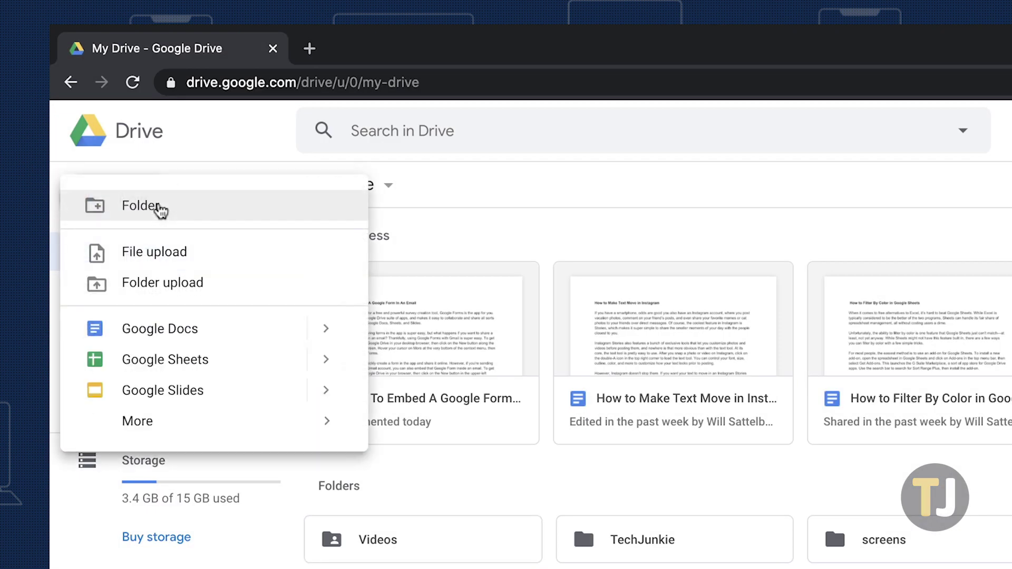
mouse_move(138, 421)
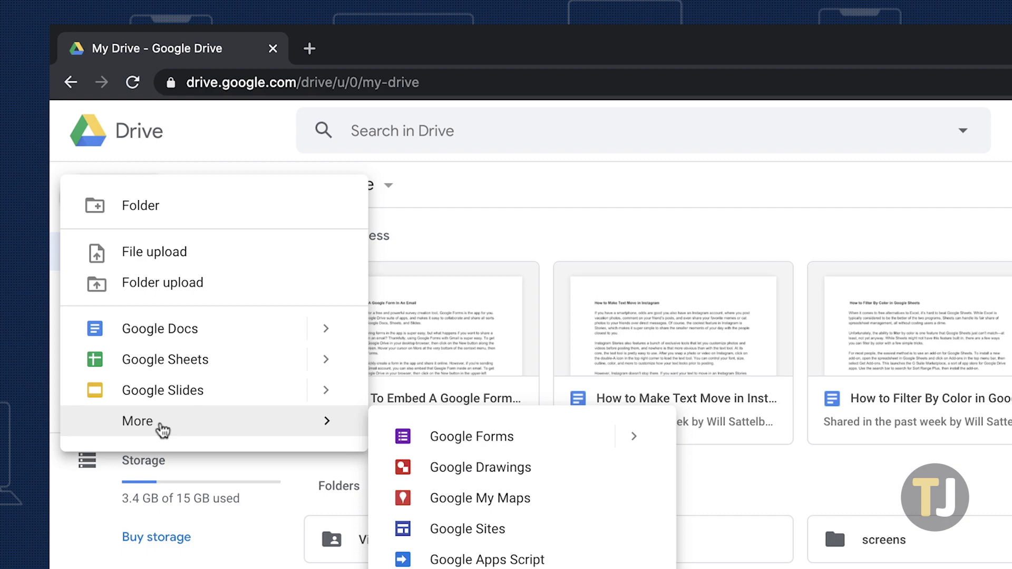
left_click(472, 437)
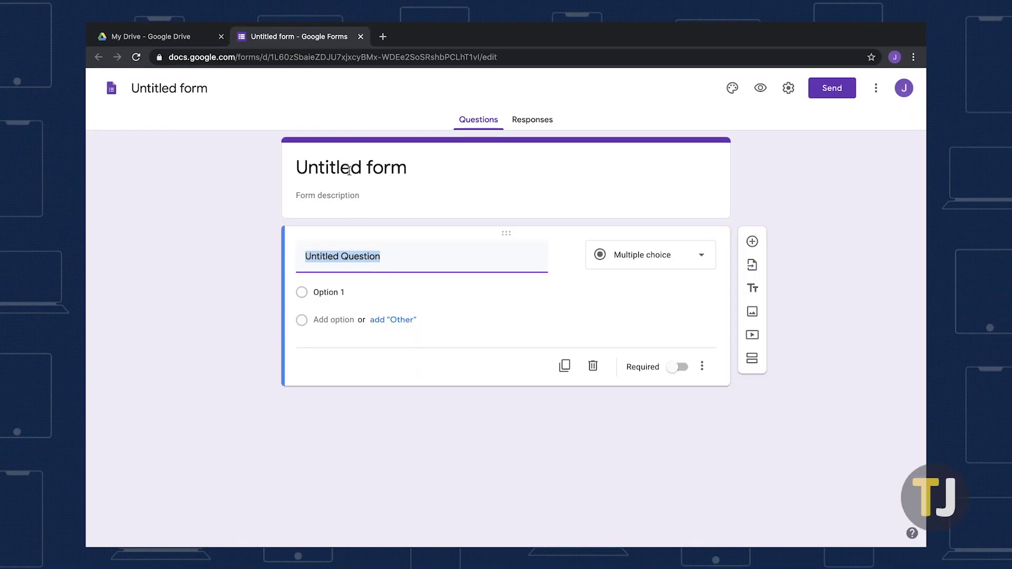
- Title the form 'Smartphone Survey', add a description, and ask 'What is your email address?' as short answer
left_click(348, 168)
type("Smartphone Survey")
key("Tab")
type("Surve")
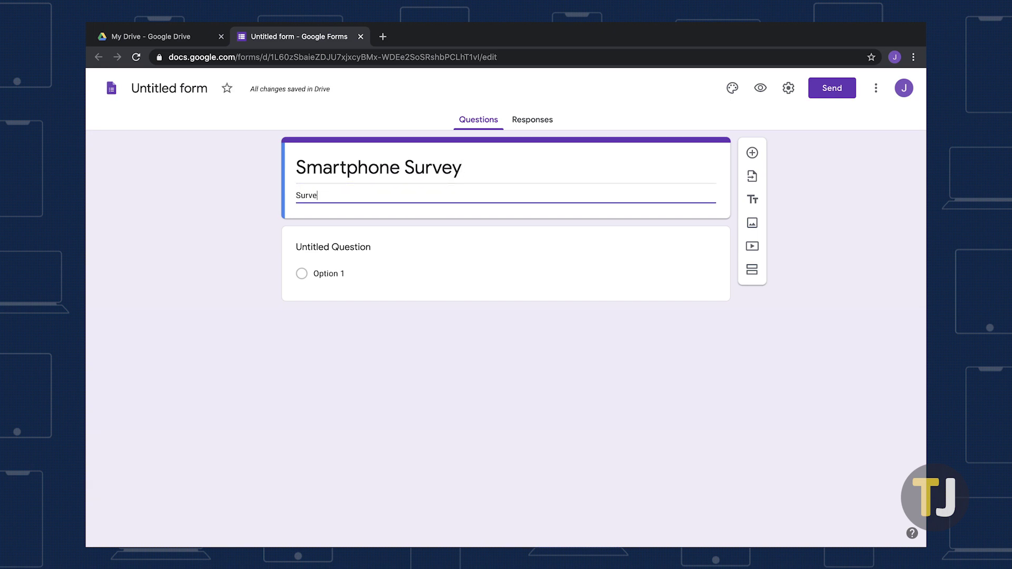
type("y for smartphone users")
left_click(333, 247)
type("What is your em")
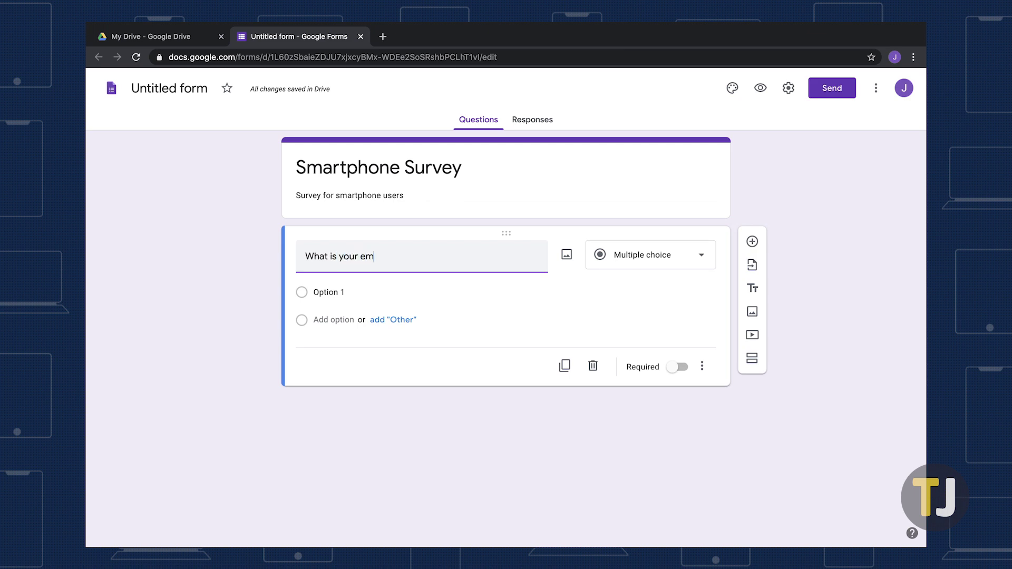
type("ail address?")
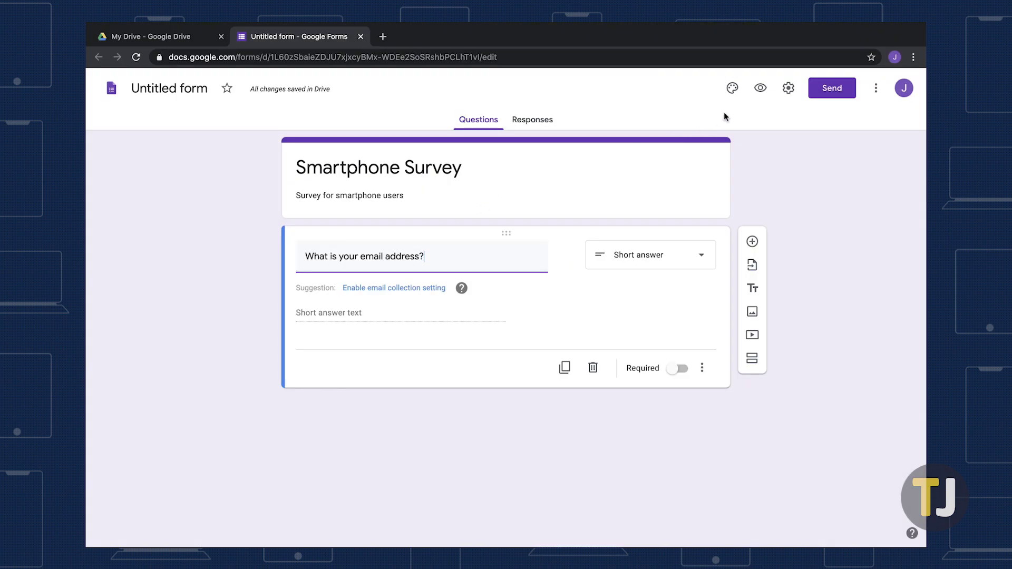
left_click(733, 88)
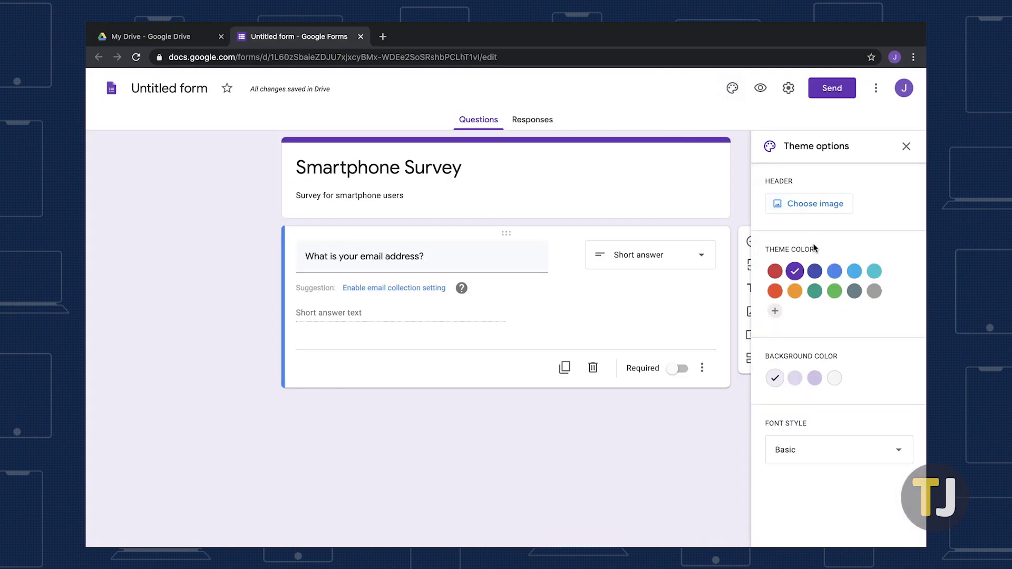
- Set the theme colour to blue and turn on Collect email addresses in Settings
left_click(834, 272)
left_click(905, 145)
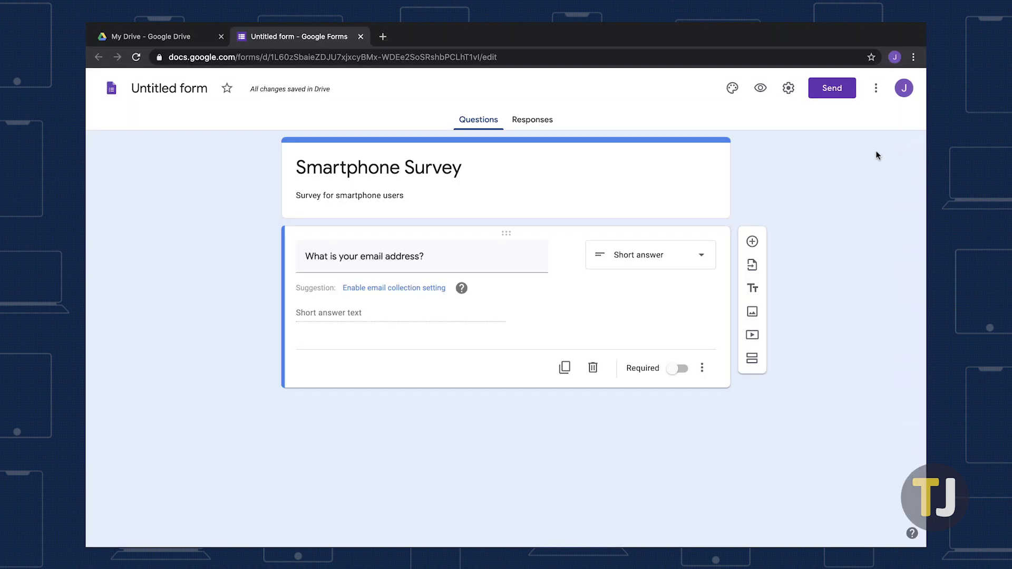
left_click(788, 88)
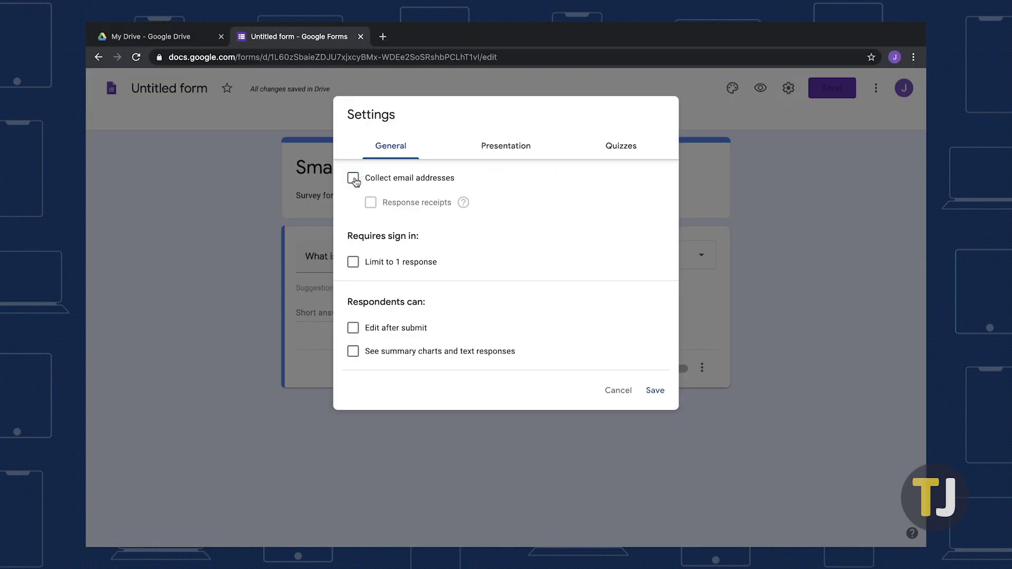
left_click(353, 177)
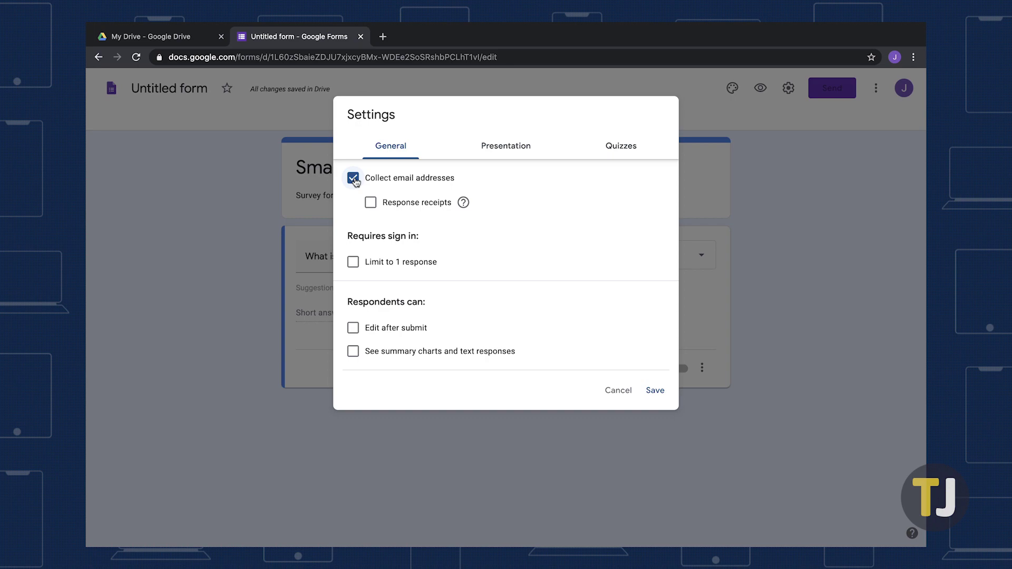
left_click(655, 390)
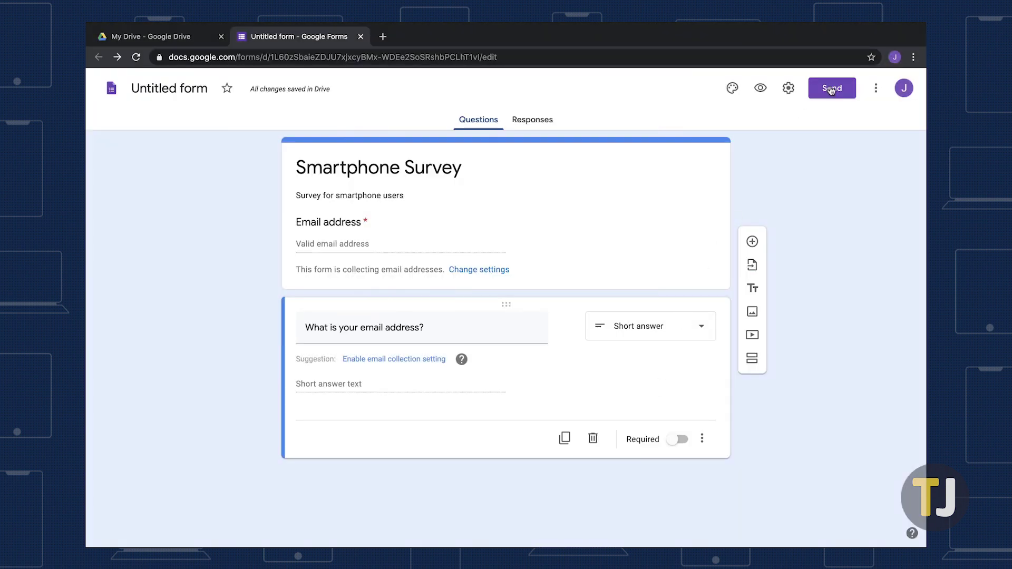
- Address an email invitation to the recipient with Include form in email checked
left_click(831, 88)
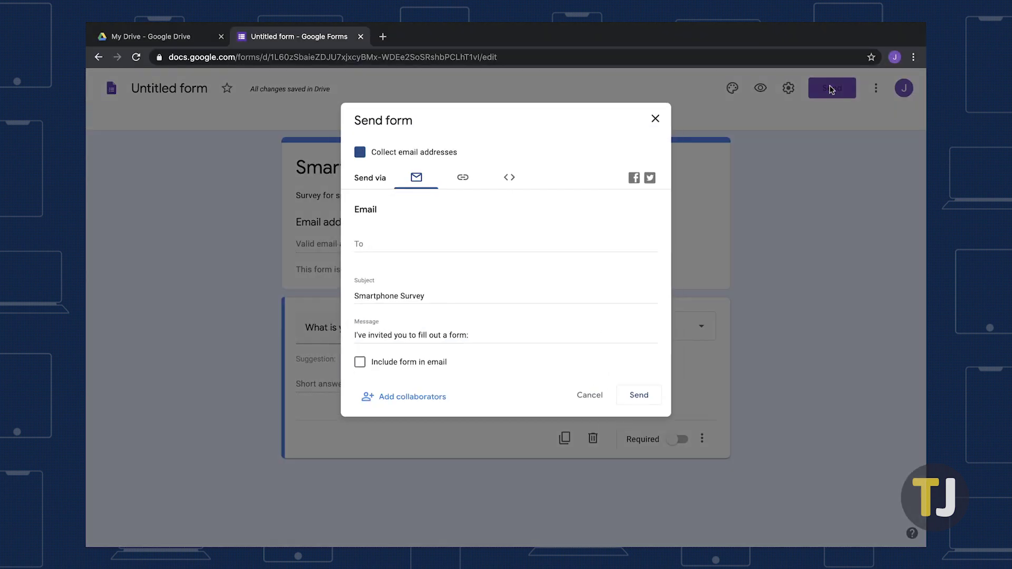
left_click(456, 246)
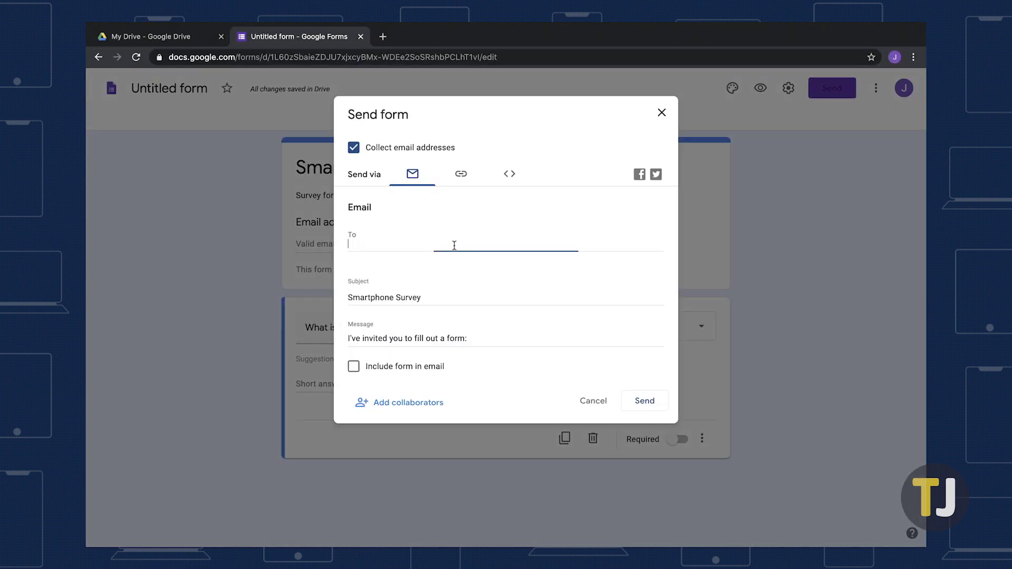
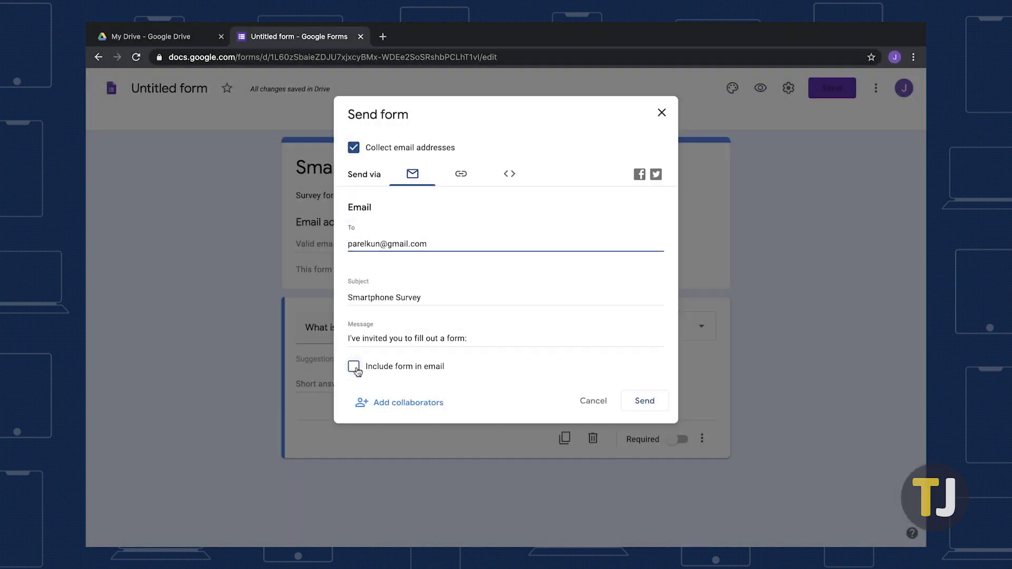
left_click(354, 367)
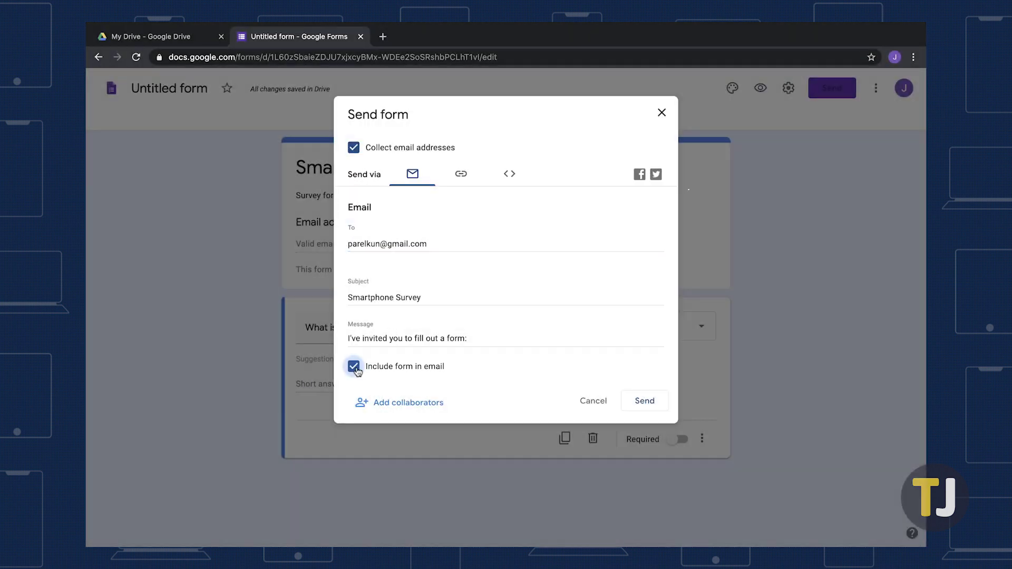